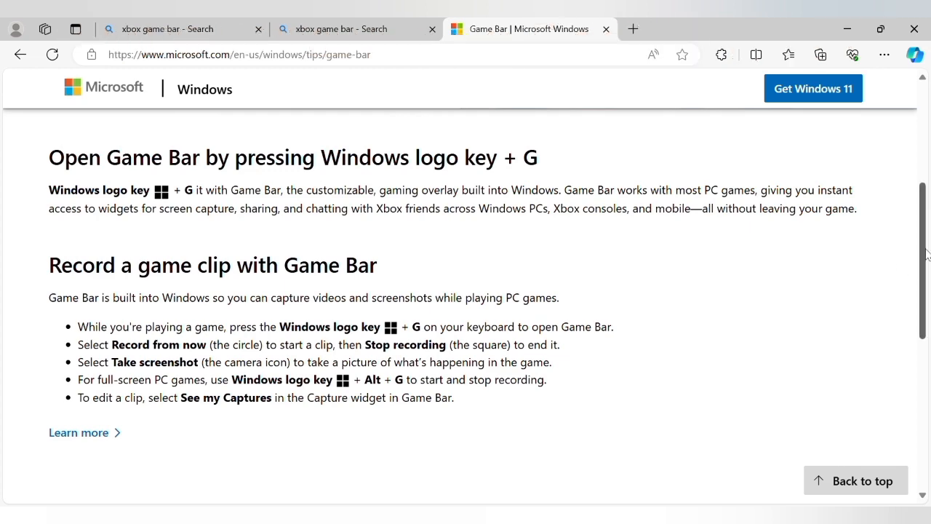
# Search for "quizlet live" in a new browser tab and open the Quizlet Live page
pyautogui.click(633, 29)
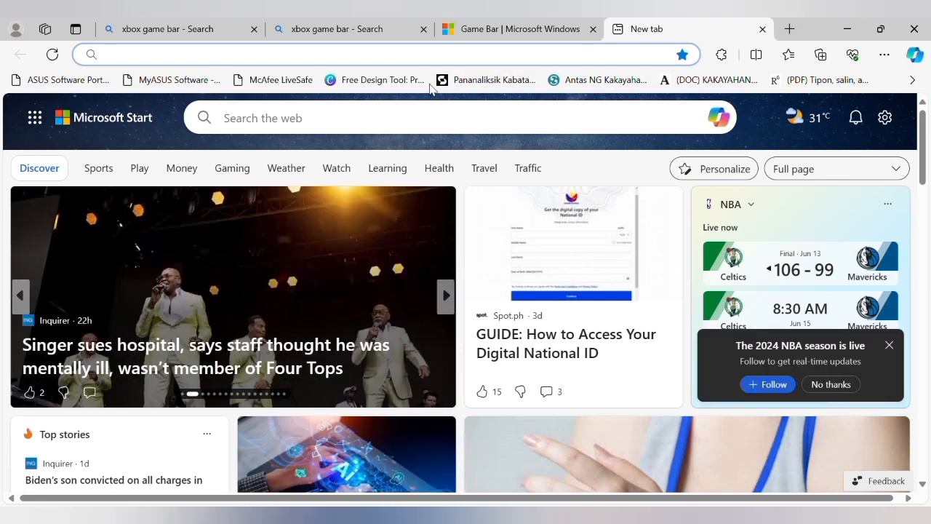
pyautogui.write('q')
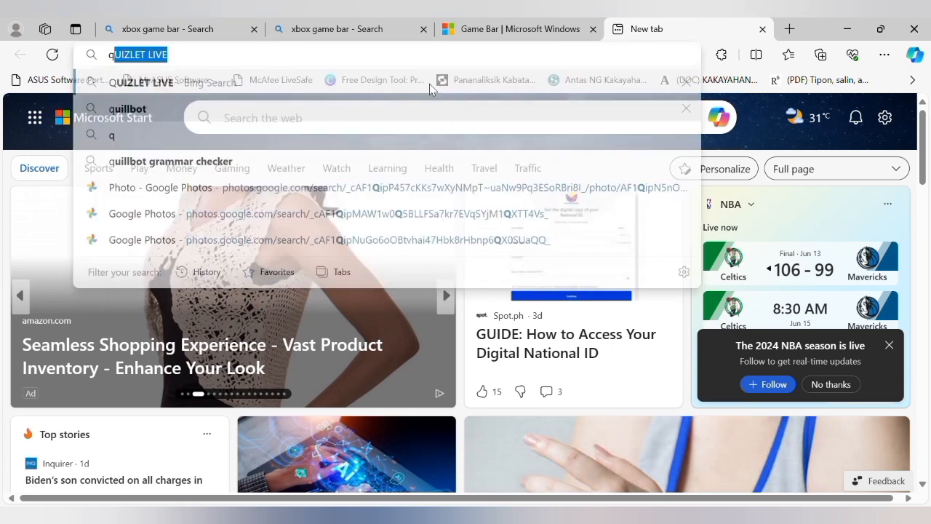
pyautogui.write('uizlet live')
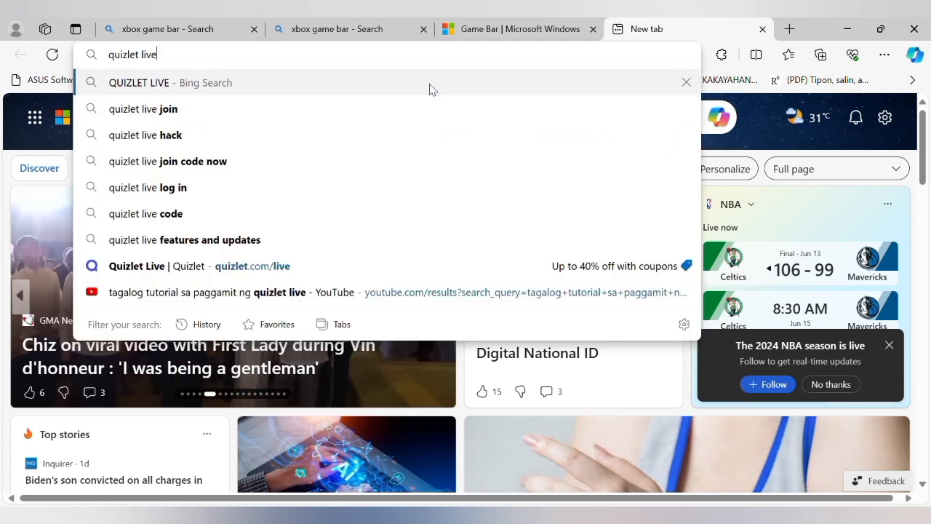
pyautogui.click(429, 86)
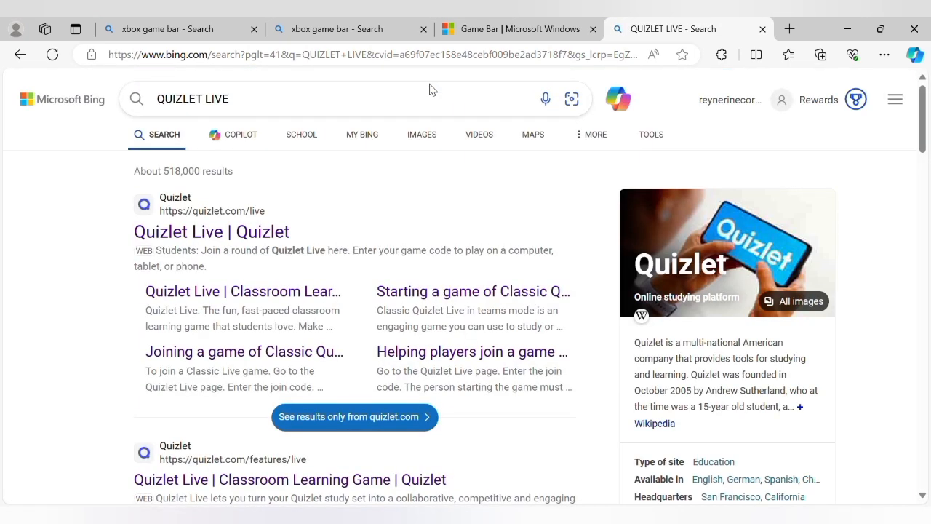
pyautogui.click(217, 232)
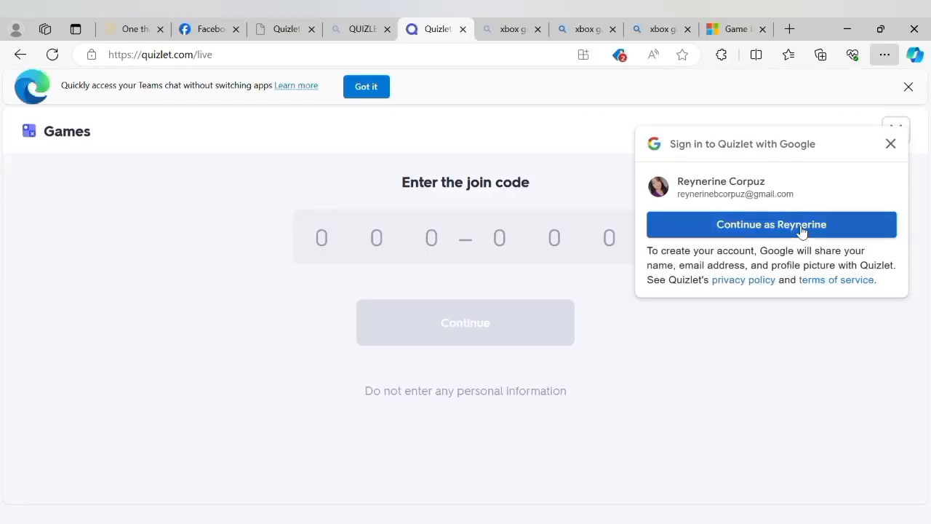
# Sign up for a Quizlet teacher account through the suggested Google account, filling in the birthday
pyautogui.click(798, 228)
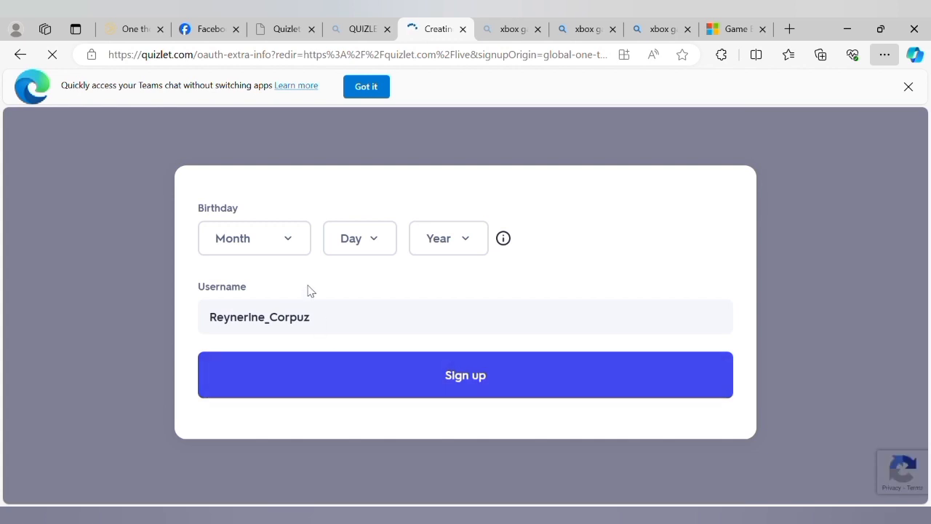
pyautogui.click(214, 369)
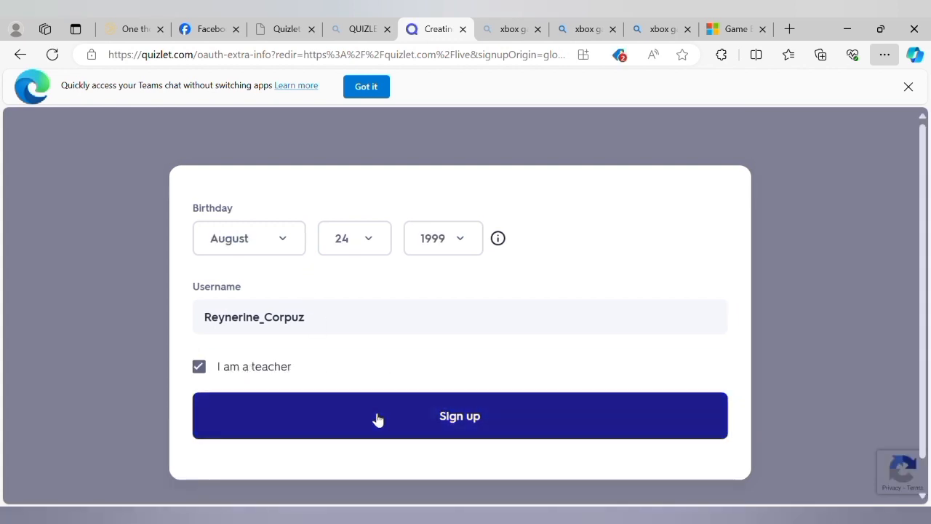
pyautogui.click(376, 417)
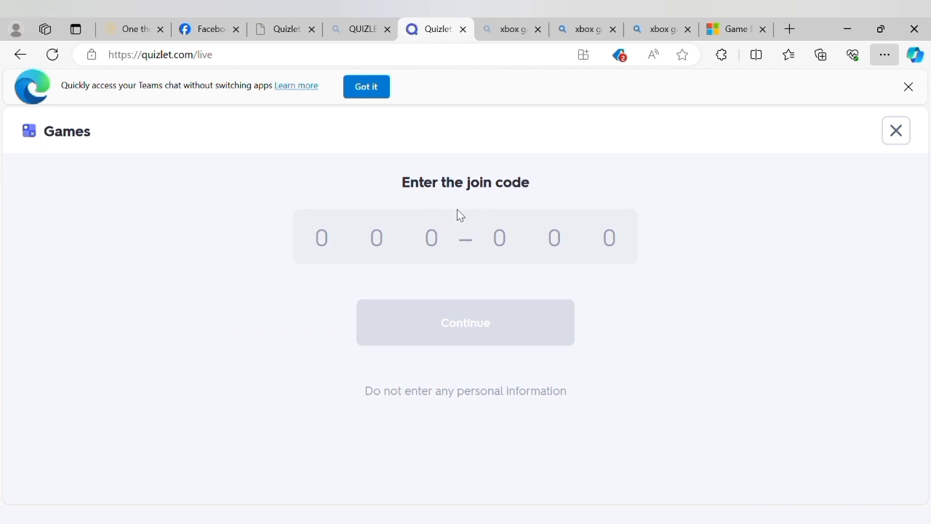
# Leave the join-code page for the Quizlet home page and start a new flashcard set from scratch
pyautogui.click(900, 128)
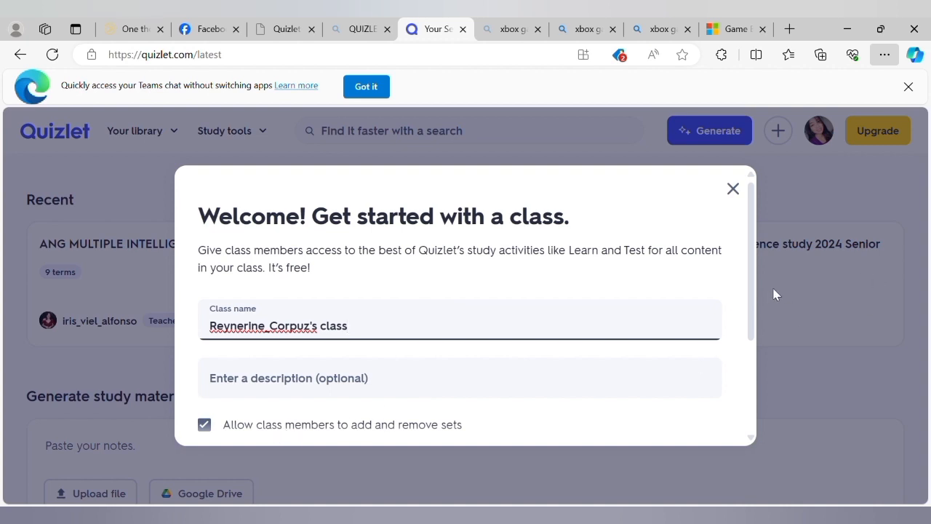
pyautogui.moveTo(751, 294); pyautogui.dragTo(752, 410)
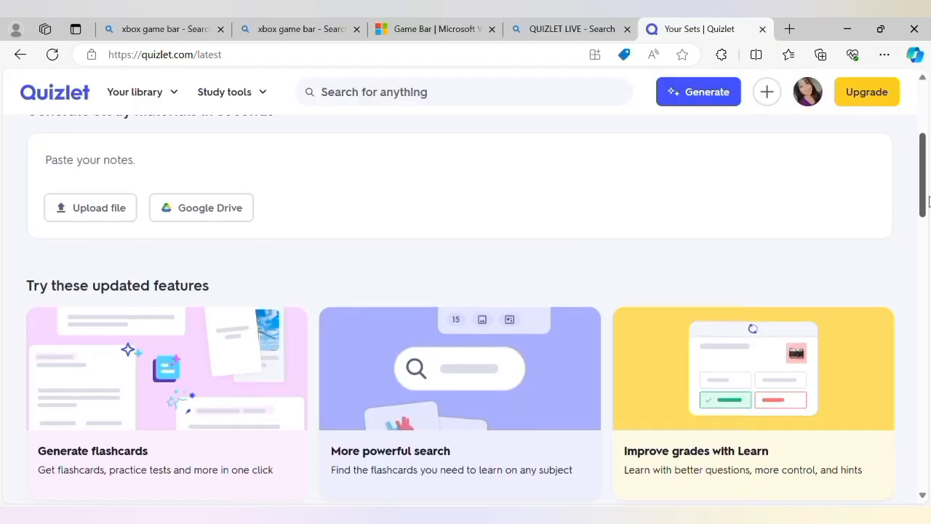
pyautogui.moveTo(928, 201); pyautogui.dragTo(927, 180)
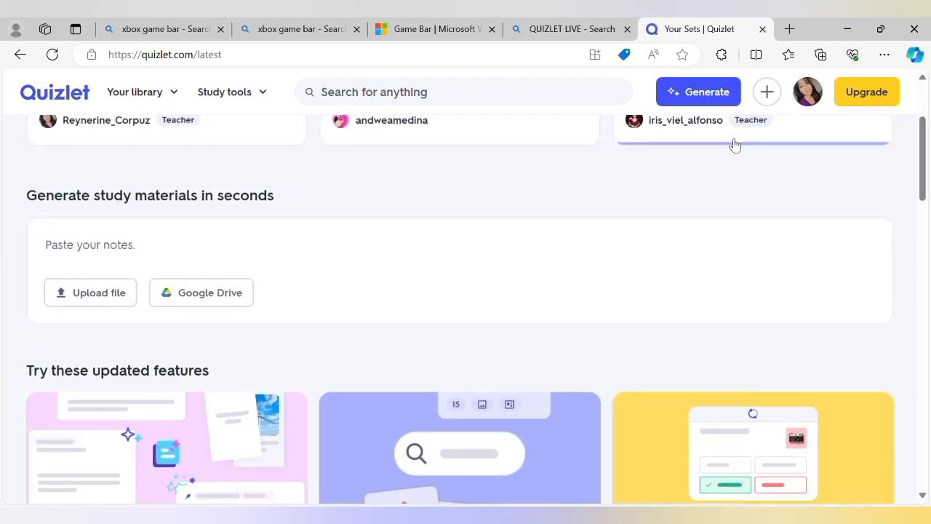
pyautogui.click(766, 95)
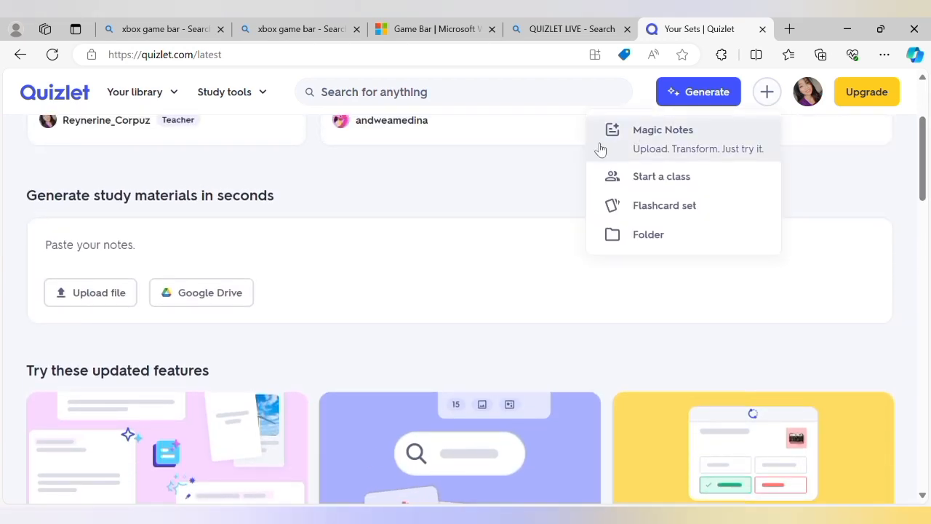
pyautogui.click(669, 207)
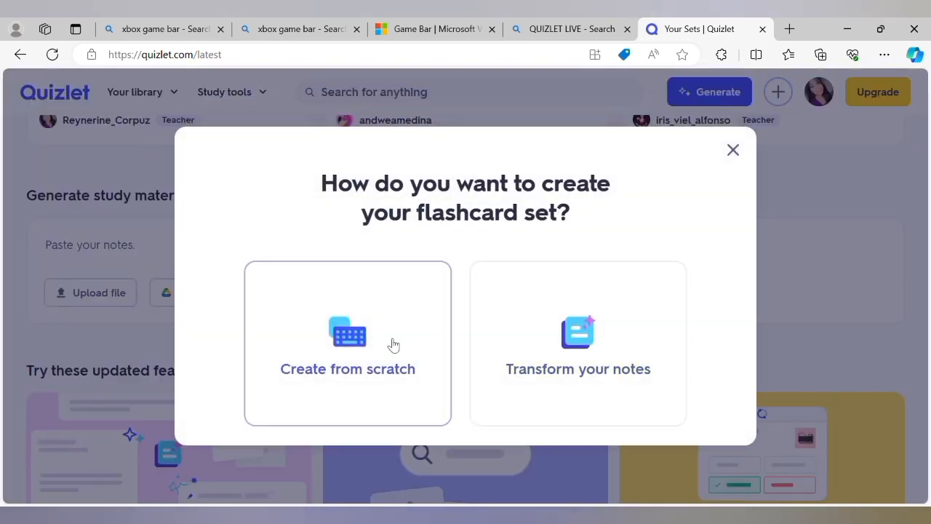
pyautogui.click(388, 342)
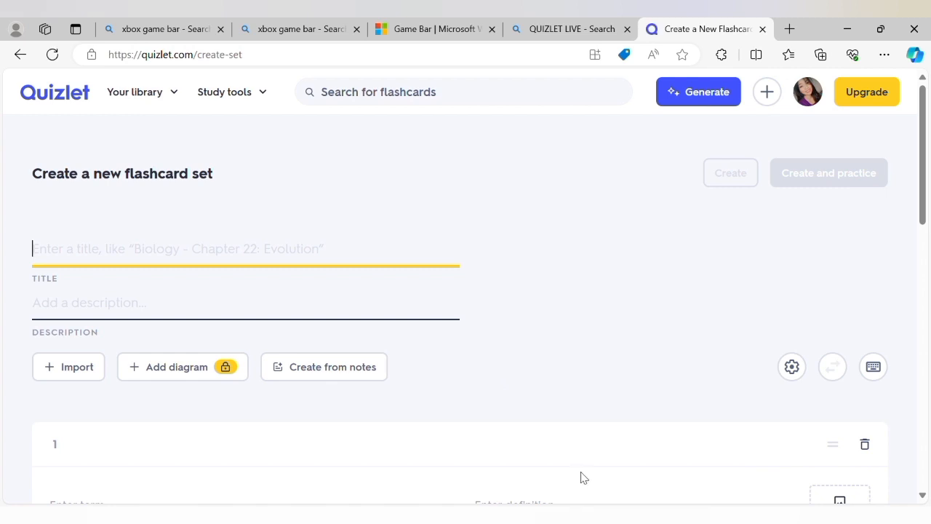
# Title the new flashcard set "Mahahalagang Tauhan ng Ibong Adarna"
pyautogui.hotkey('alt', 'Tab')
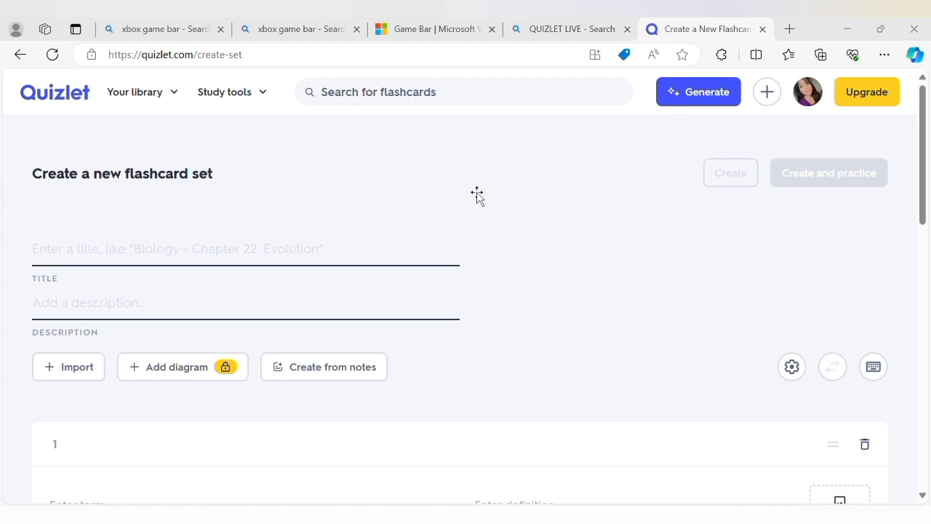
pyautogui.click(226, 245)
pyautogui.write('Mahahalagang Tauhan ng Ibong Adarna')
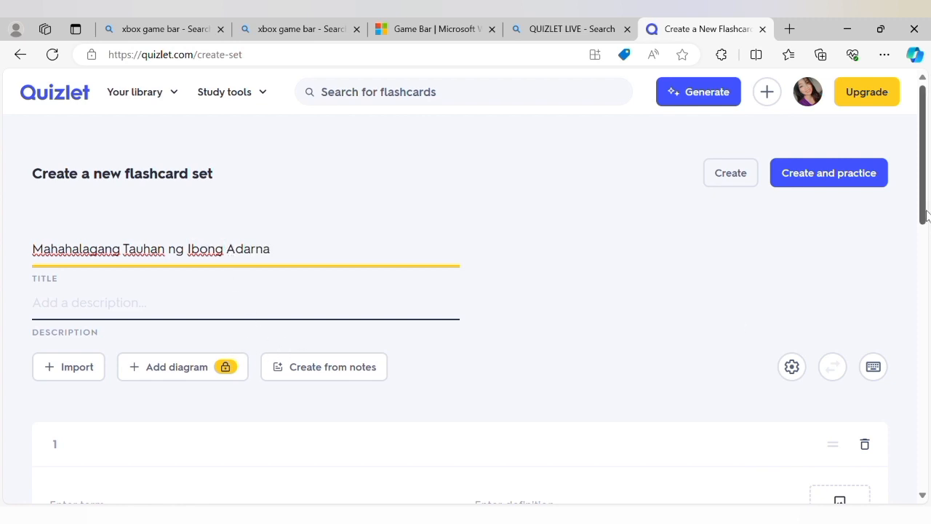
# Fill card 1 with the term "Ibong Adarna" and the definition "Engkantadong ibon na nakapagpapagaling sa pamamagitan ng kaniyang pag-awit"
pyautogui.scroll(-3, 929, 247)
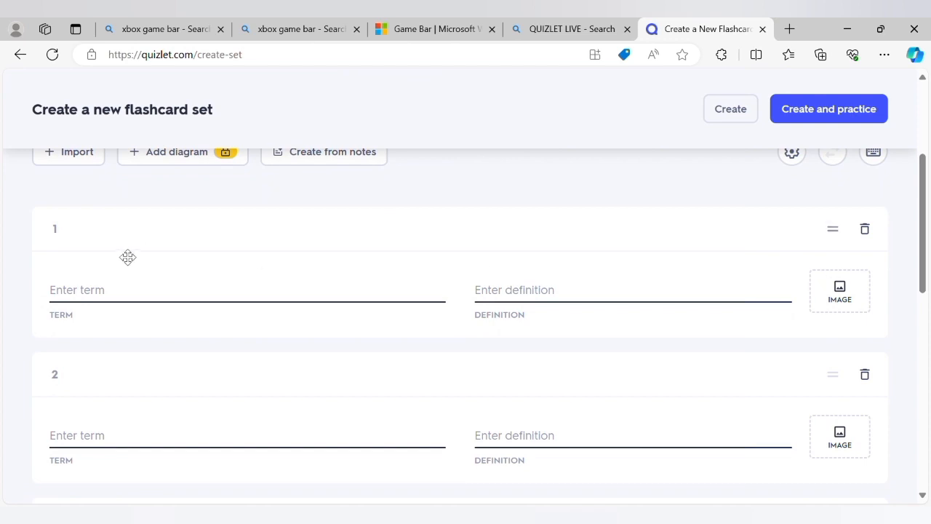
pyautogui.click(142, 295)
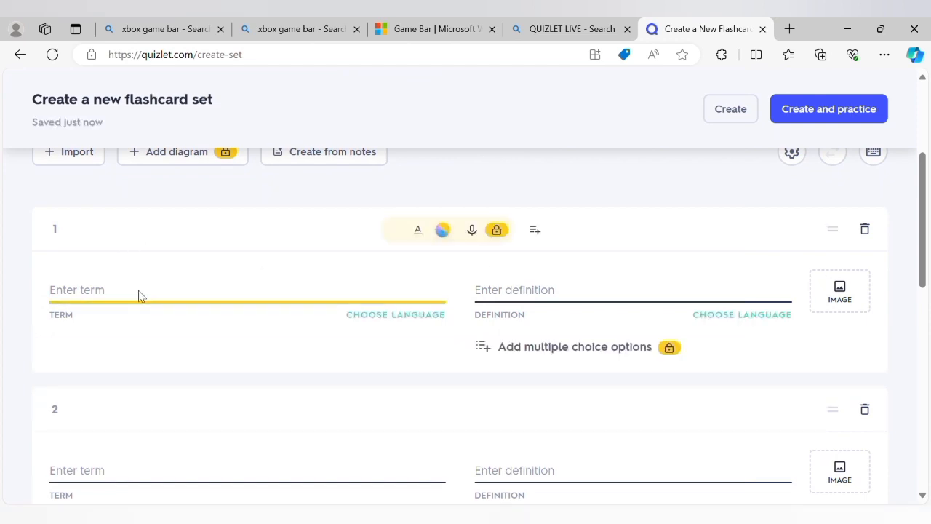
pyautogui.write('lb')
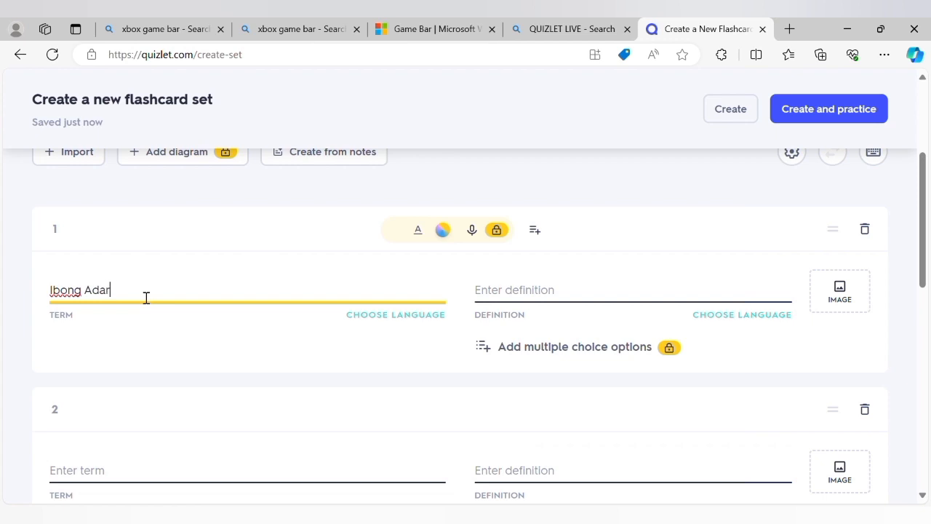
pyautogui.click(539, 295)
pyautogui.write('Engkantadong ibon na naka')
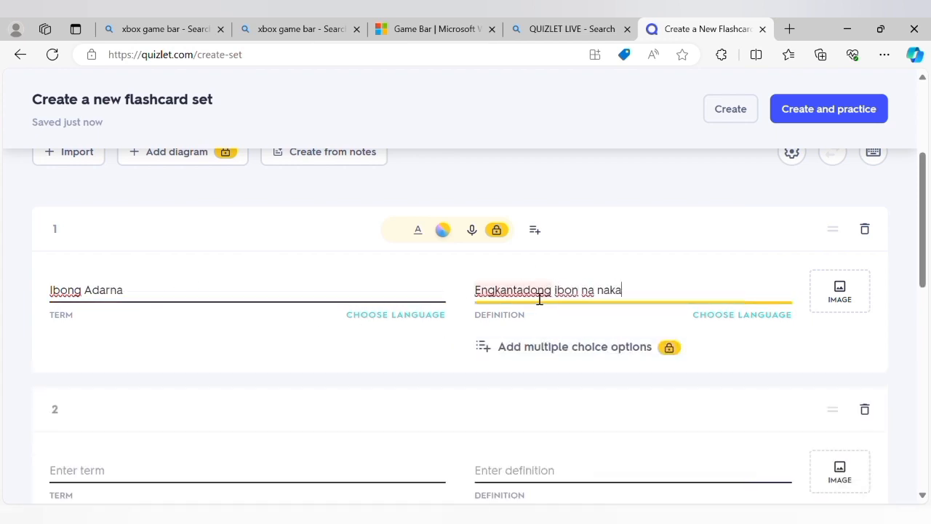
pyautogui.write('pagpapagaling sa pamamagitan ng kaniyang pag-awit')
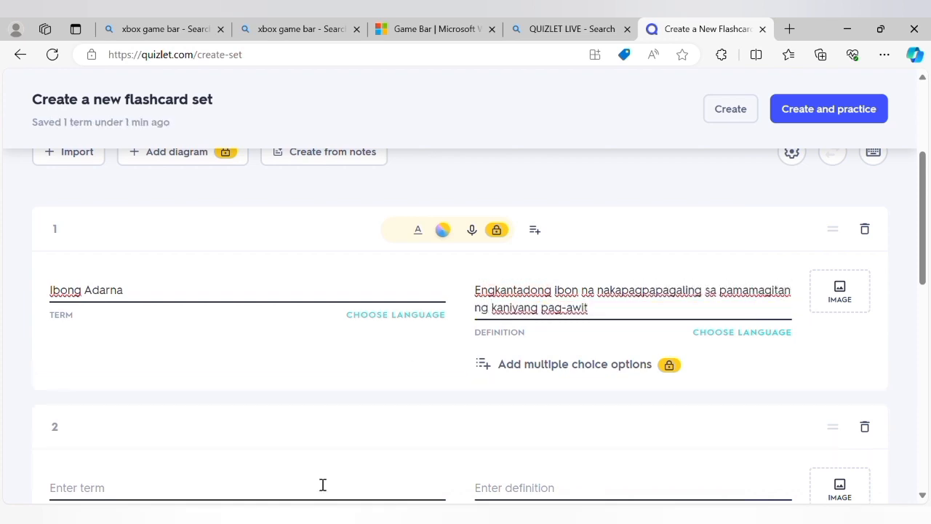
# Enter "Haring namumuno sa Berbanya na nagkaroon ng malubhang karamdaman" as the term of card 2
pyautogui.scroll(-1, 816, 272)
pyautogui.scroll(-2, 289, 335)
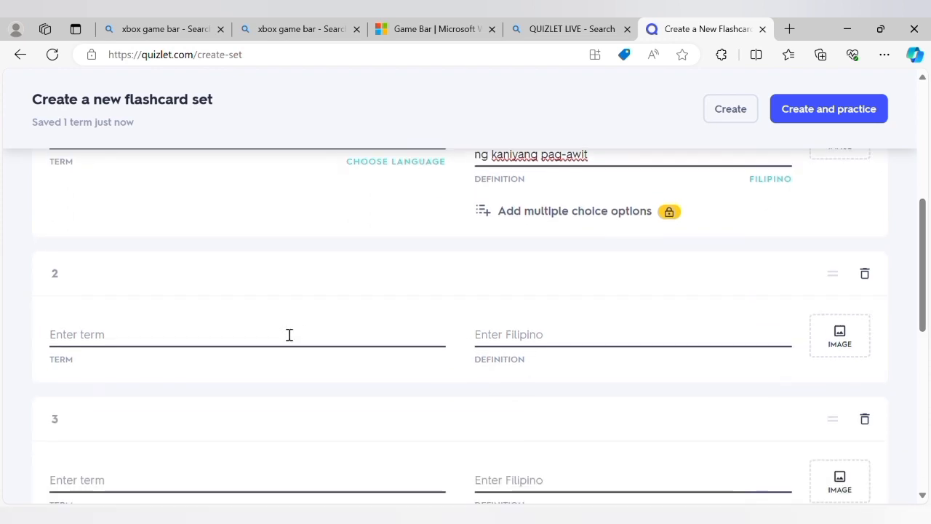
pyautogui.click(293, 339)
pyautogui.write('Namumuno')
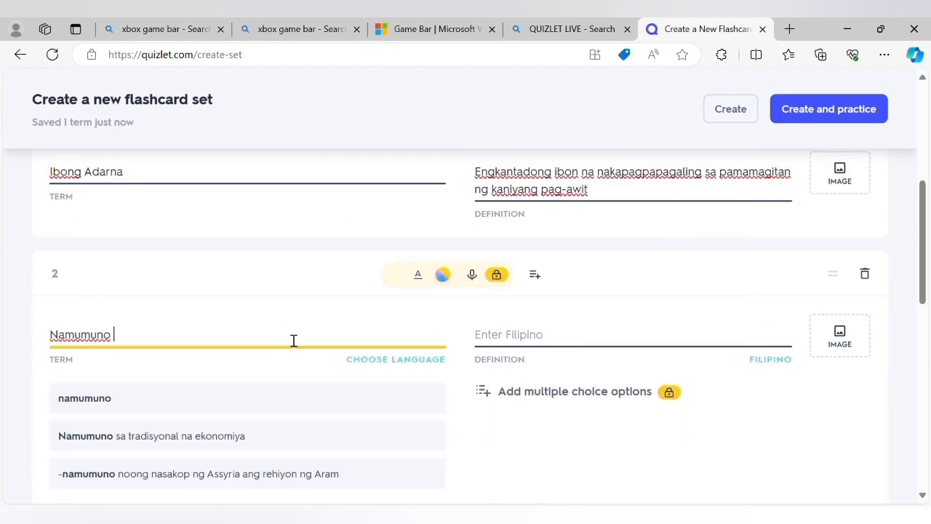
pyautogui.click(58, 337)
pyautogui.press('BackSpace')
pyautogui.write('Haring namumuno')
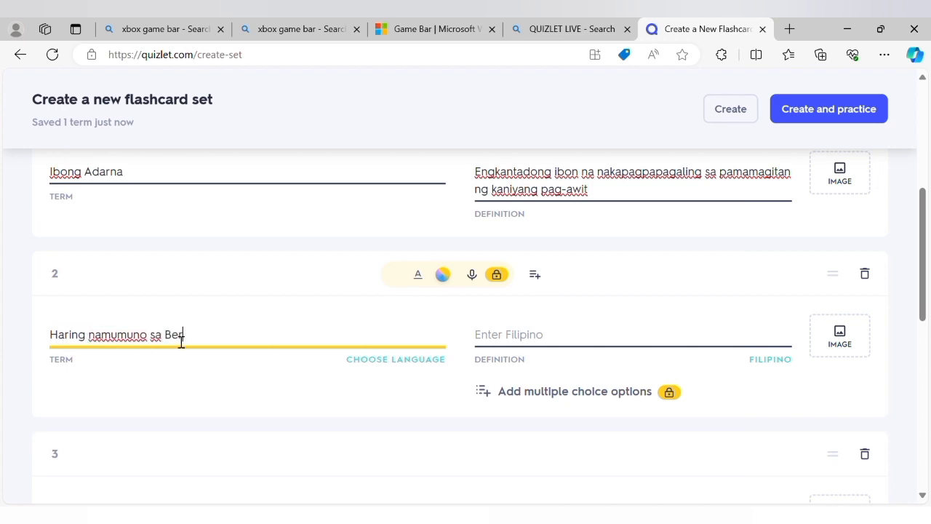
pyautogui.write('nagkaroon ')
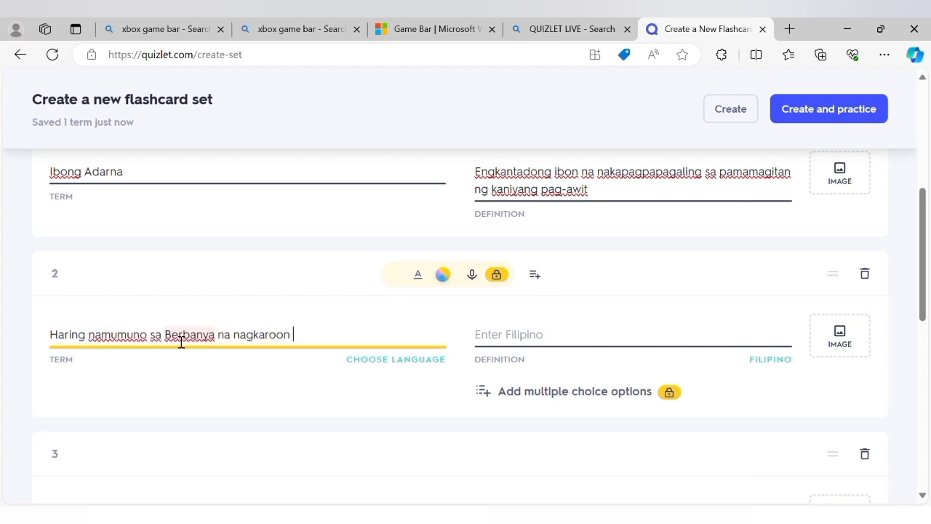
pyautogui.write('ng malubhang saramdaman')
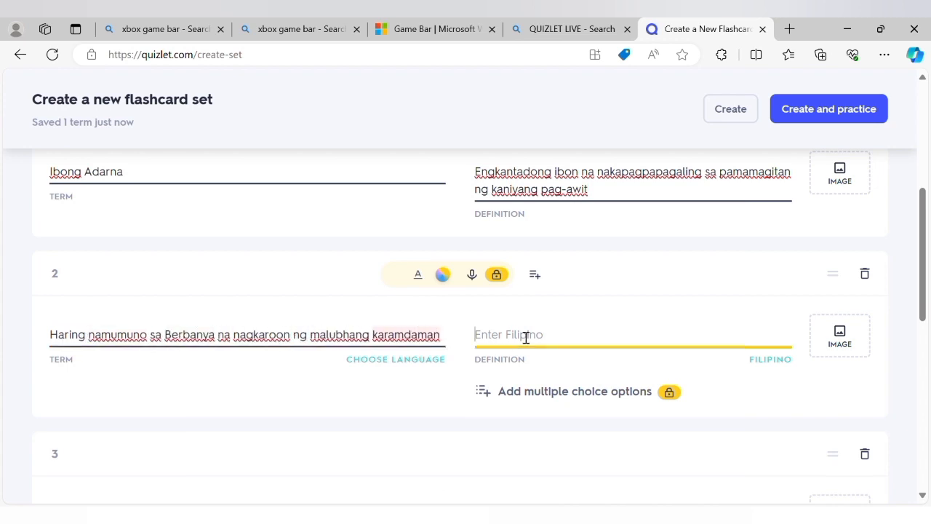
pyautogui.moveTo(441, 336); pyautogui.dragTo(91, 355)
pyautogui.hotkey('ctrl', 'a')
pyautogui.hotkey('ctrl', 'x')
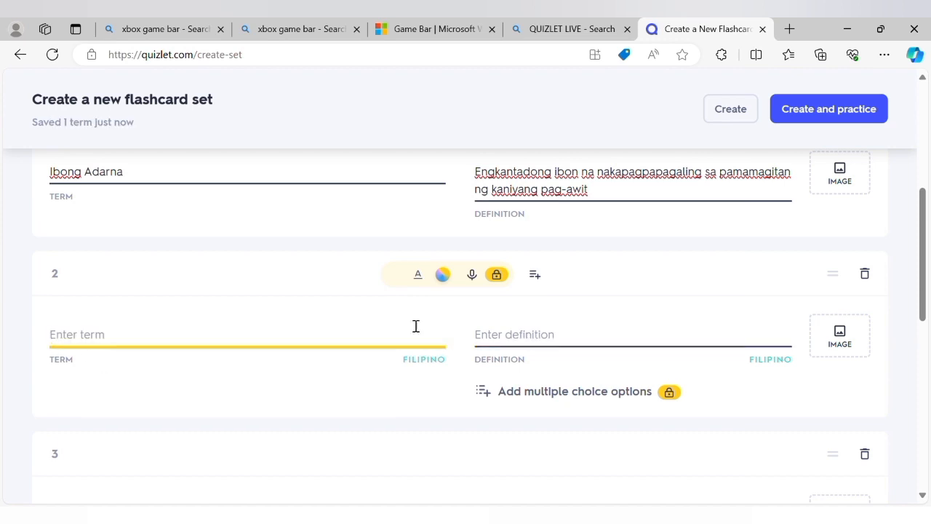
pyautogui.click(545, 337)
pyautogui.hotkey('ctrl', 'v')
pyautogui.click(168, 347)
pyautogui.write('HA')
pyautogui.press('BackSpace')
pyautogui.write('aring Fernadn')
pyautogui.press('BackSpace')
pyautogui.press('BackSpace')
pyautogui.write('ndo')
# Fill card 3 with the term "Reyna Valeriana" and the definition "Butihing asawa ni Haring Fernando at ina ng tatlong prinsipe"
pyautogui.scroll(-3, 109, 356)
pyautogui.click(87, 363)
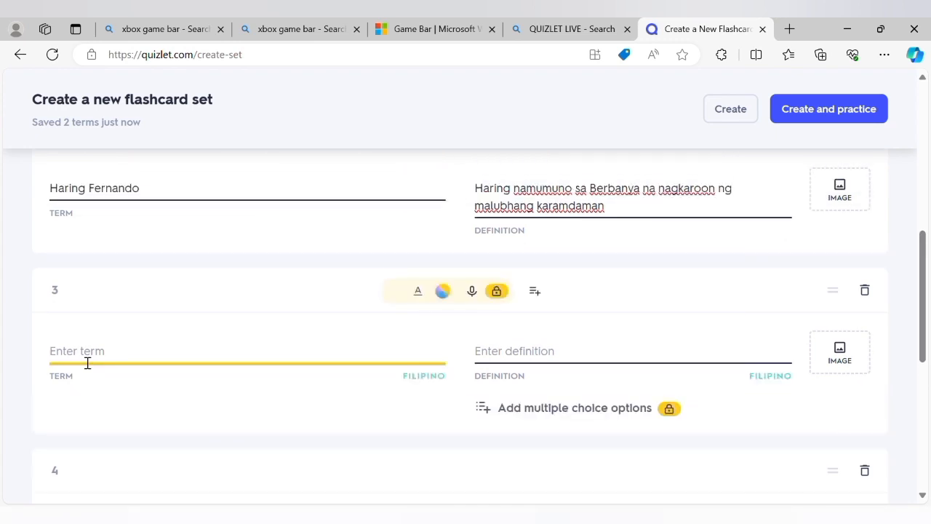
pyautogui.write('Reyna B')
pyautogui.press('BackSpace')
pyautogui.write('Valeriana')
pyautogui.click(534, 351)
pyautogui.write('Butihing asawa ni Haring Fernando a t ina ng tatlong prinsipe')
# Fill card 4 with the term "Don Pedro" and the definition "Panganay sa 3 magkakapatid at may lihim na inggit kay Don Juan"
pyautogui.scroll(-3, 372, 347)
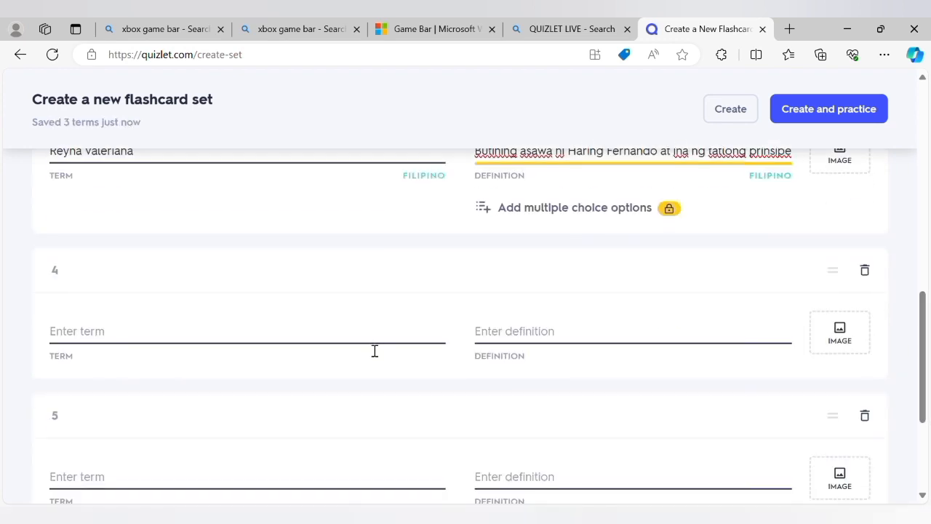
pyautogui.click(372, 347)
pyautogui.write('Don Pedro')
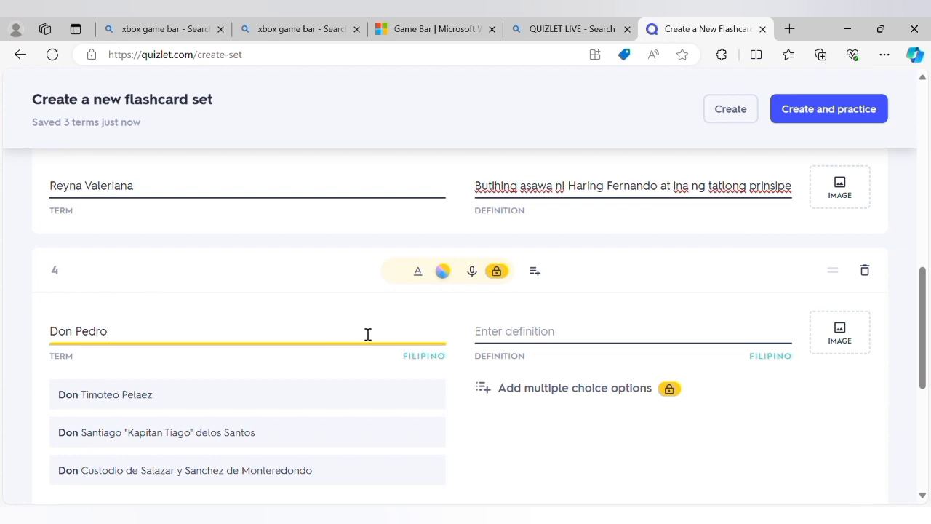
pyautogui.click(591, 336)
pyautogui.write('Aanganay sa 3 magkakapatid at may lihim na inggit')
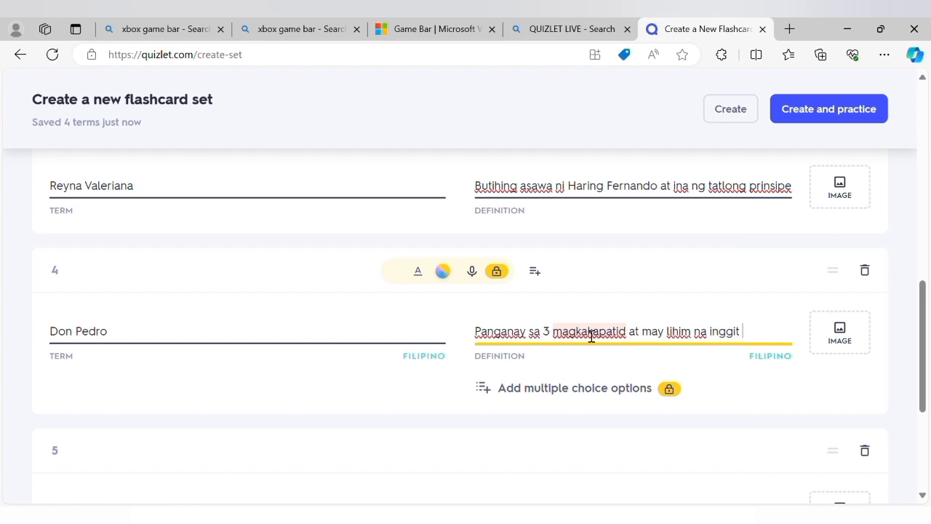
pyautogui.write(' Don Juan')
# Fill card 5 with the term "Don Juan" and the definition "Bunso sa 3 magkakapatid"
pyautogui.scroll(-2, 509, 334)
pyautogui.click(406, 333)
pyautogui.write('Don Juan')
pyautogui.click(633, 332)
pyautogui.write('Buns')
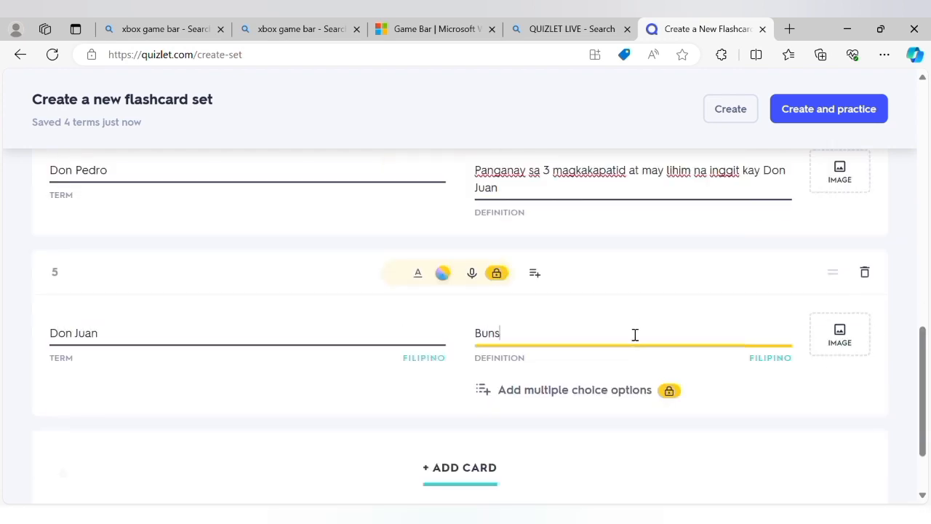
pyautogui.write('o sa 3 magkakapatid')
# Remove the "3" from card 5's definition and append "at siya rin ang nakahuli sa Ibong Adarna"
pyautogui.click(544, 339)
pyautogui.click(538, 342)
pyautogui.press('BackSpace')
pyautogui.press('BackSpace')
pyautogui.click(611, 338)
pyautogui.write('at siya rin ang nakahuli sa Ibong')
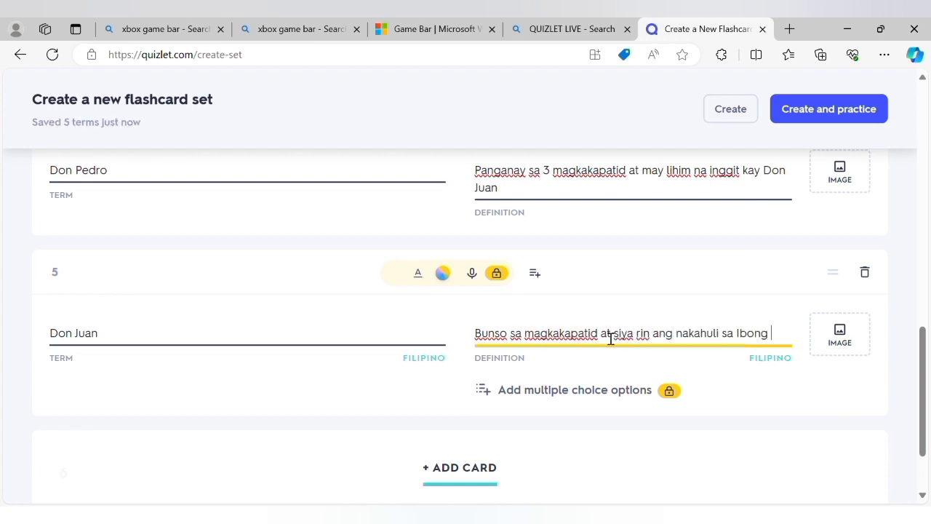
pyautogui.write(' Adarna')
pyautogui.scroll(-1, 480, 413)
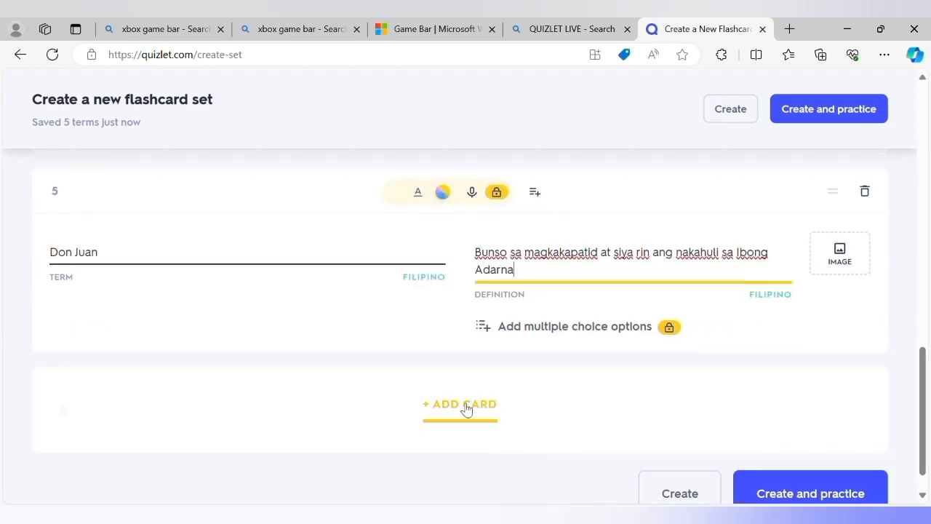
pyautogui.scroll(-1, 817, 477)
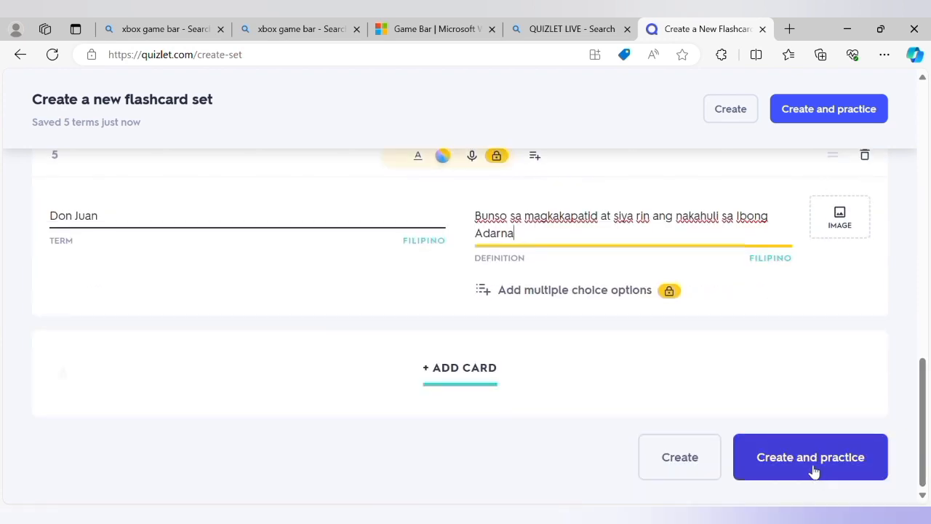
# Create the Ibong Adarna flashcard set for practice and bring up its first flashcard
pyautogui.click(814, 472)
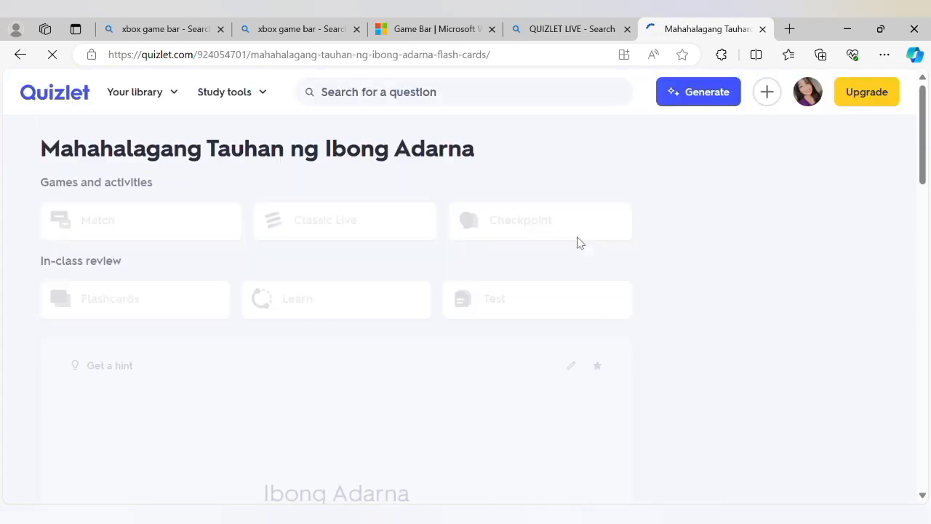
pyautogui.scroll(-2, 928, 209)
pyautogui.moveTo(929, 208); pyautogui.dragTo(929, 229)
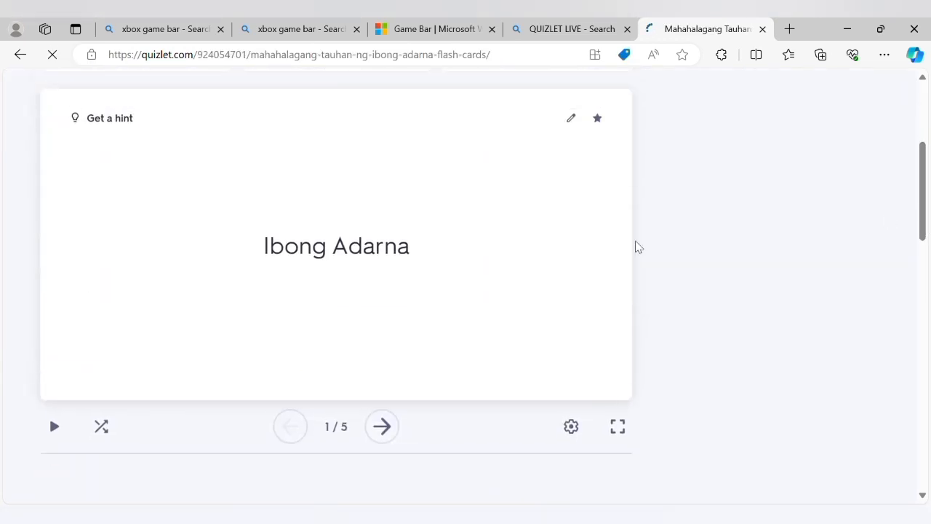
# Review flashcards 1 to 4 in order, flipping each one to its definition side
pyautogui.click(332, 281)
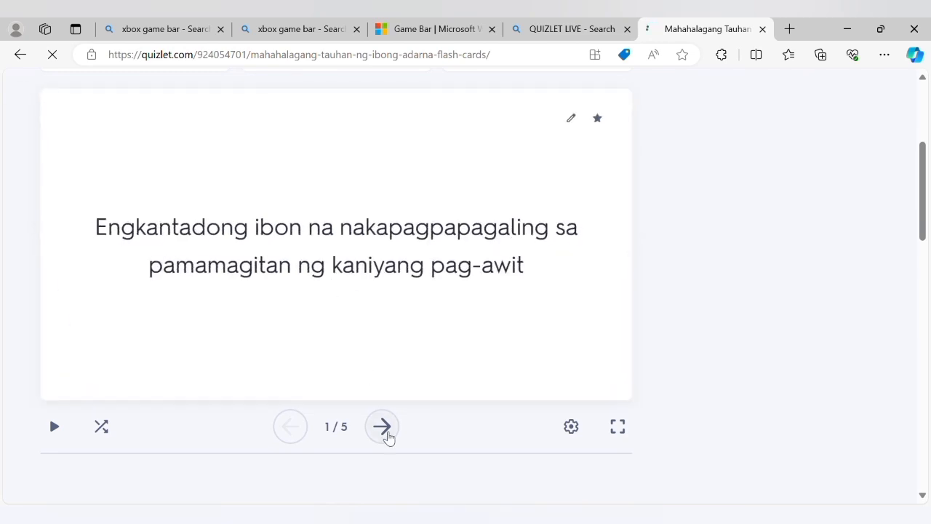
pyautogui.click(383, 430)
pyautogui.click(362, 293)
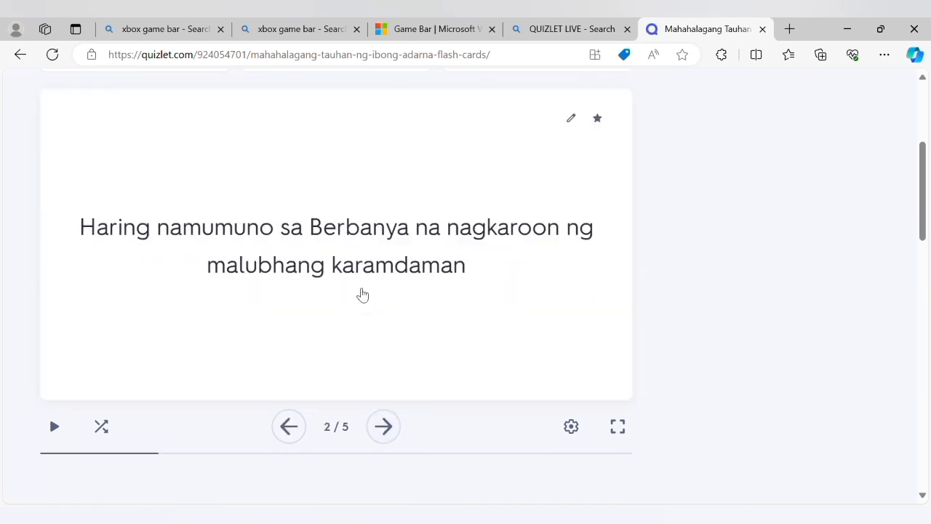
pyautogui.click(378, 427)
pyautogui.click(361, 294)
pyautogui.click(384, 428)
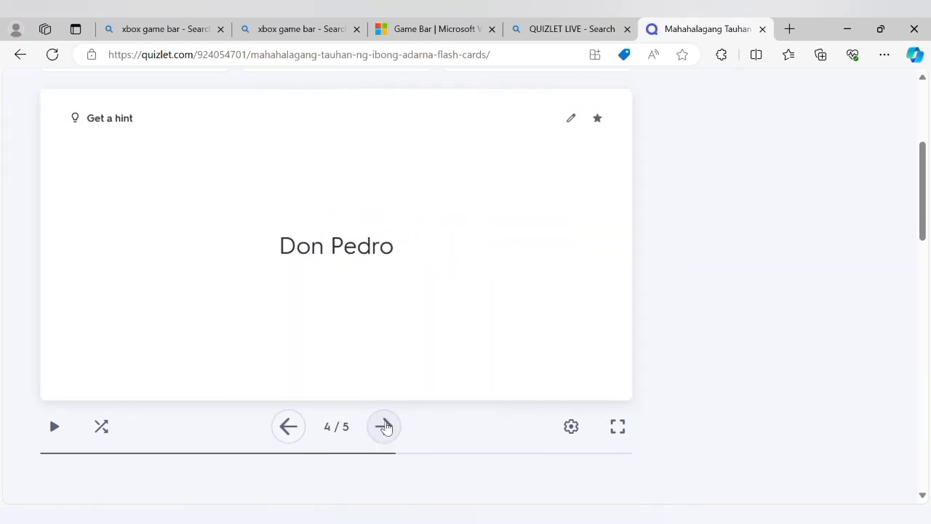
pyautogui.click(354, 298)
# Turn on card shuffle, advance to the fifth flashcard and flip it to its definition
pyautogui.click(101, 429)
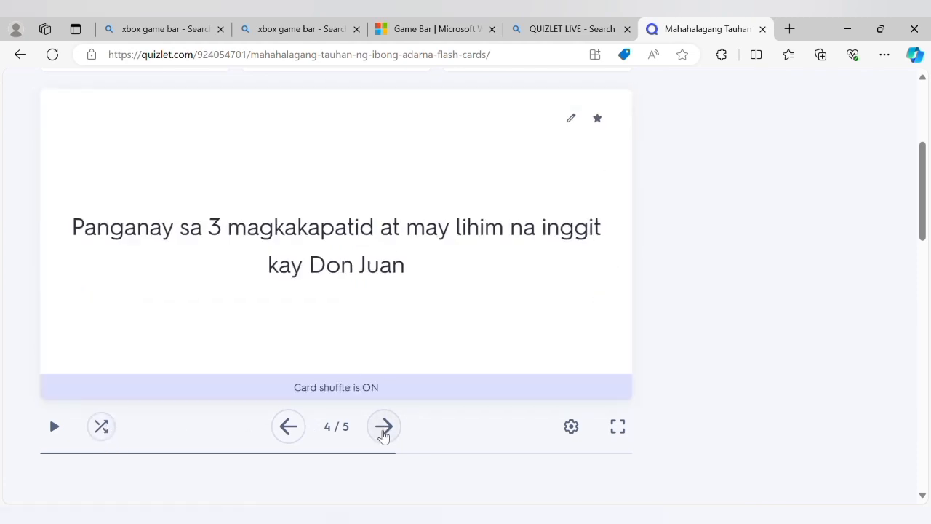
pyautogui.click(383, 429)
pyautogui.click(361, 293)
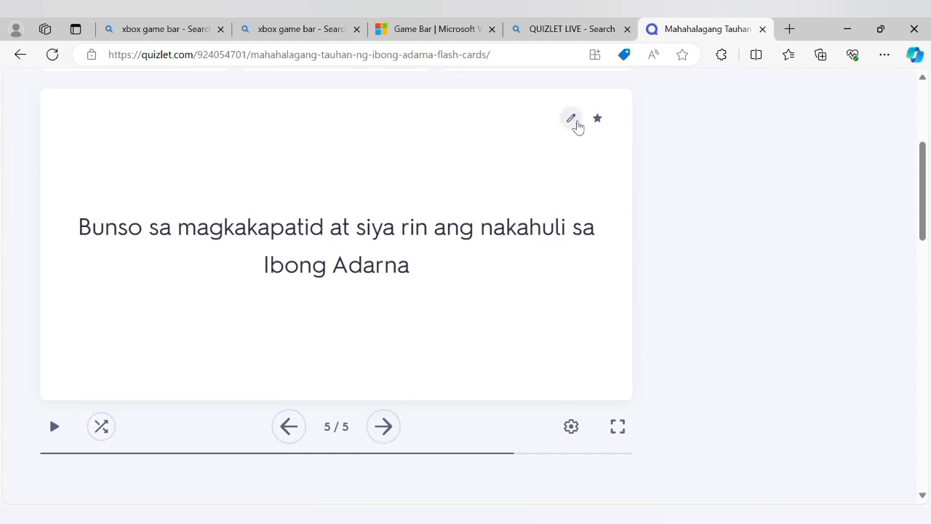
# Swap the Don Juan card's sides: term "Bunso sa magkakapatid at siya rin ang nakahuli sa Ibong Adarna", definition "Don Juan"; save and flip the card
pyautogui.click(572, 118)
pyautogui.moveTo(569, 353); pyautogui.dragTo(203, 359)
pyautogui.press('BackSpace')
pyautogui.moveTo(273, 260); pyautogui.dragTo(182, 251)
pyautogui.hotkey('ctrl', 'v')
pyautogui.click(235, 368)
pyautogui.write('Do')
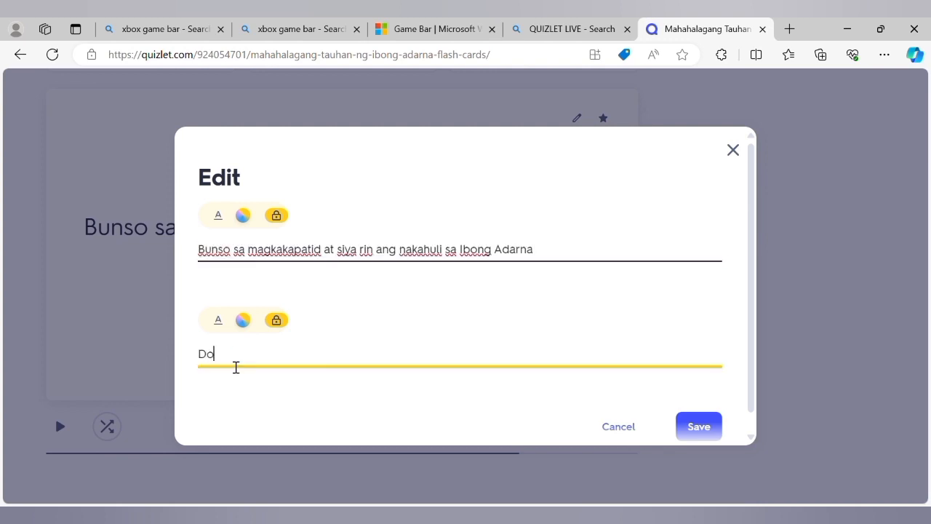
pyautogui.write('n Juan')
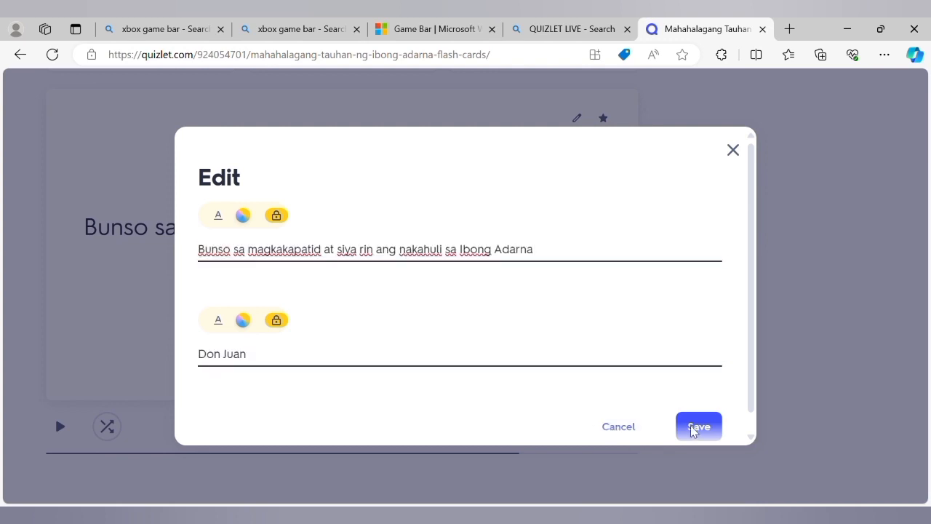
pyautogui.click(692, 426)
pyautogui.click(378, 279)
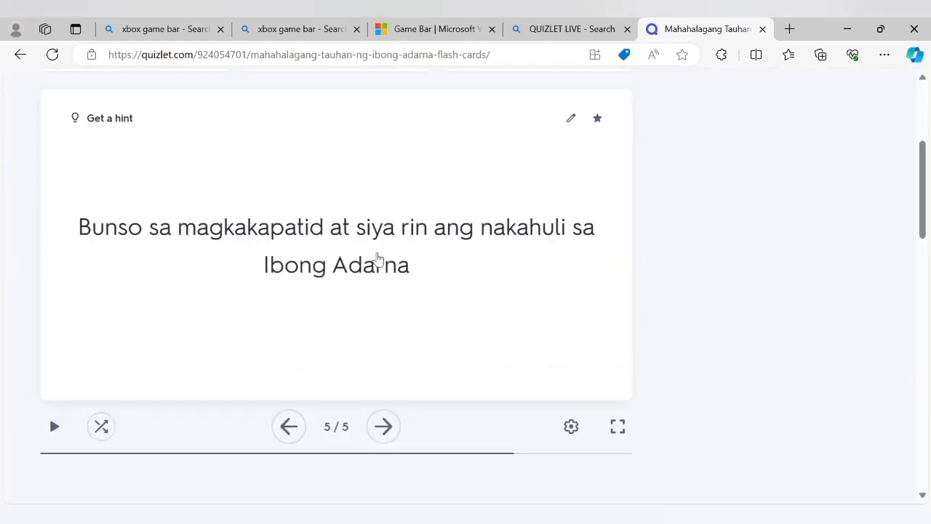
pyautogui.click(379, 290)
# Open the sharing options for the flashcard set and copy its link
pyautogui.moveTo(923, 233)
pyautogui.mouseDown()
pyautogui.moveTo(926, 374)
pyautogui.moveTo(929, 243)
pyautogui.mouseUp()
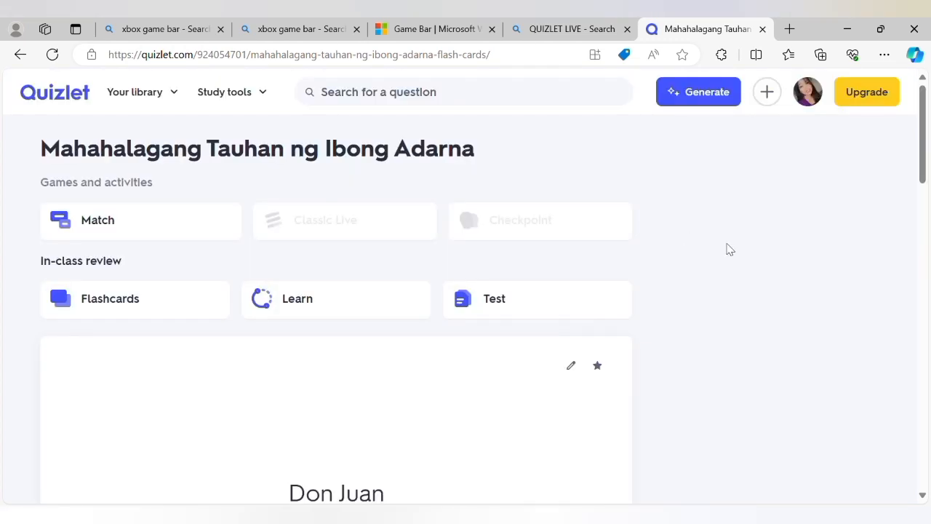
pyautogui.moveTo(926, 177); pyautogui.dragTo(926, 252)
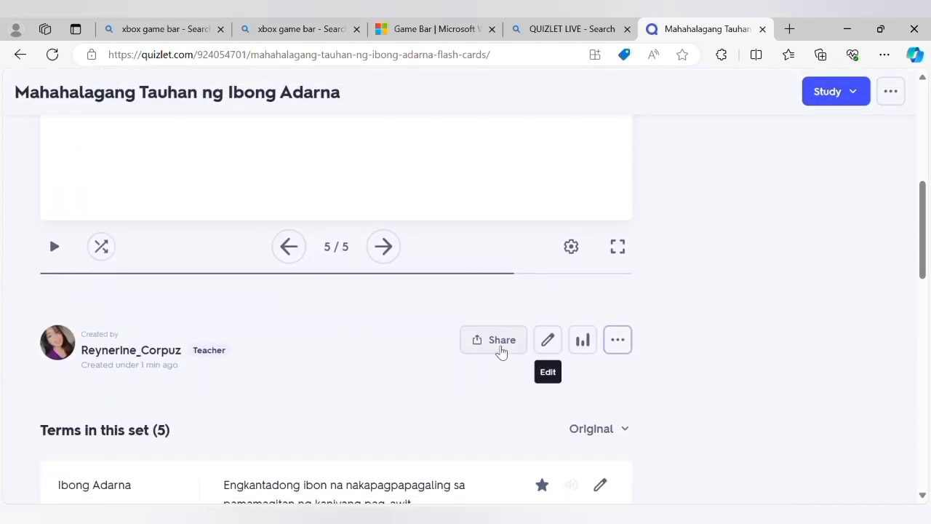
pyautogui.click(501, 352)
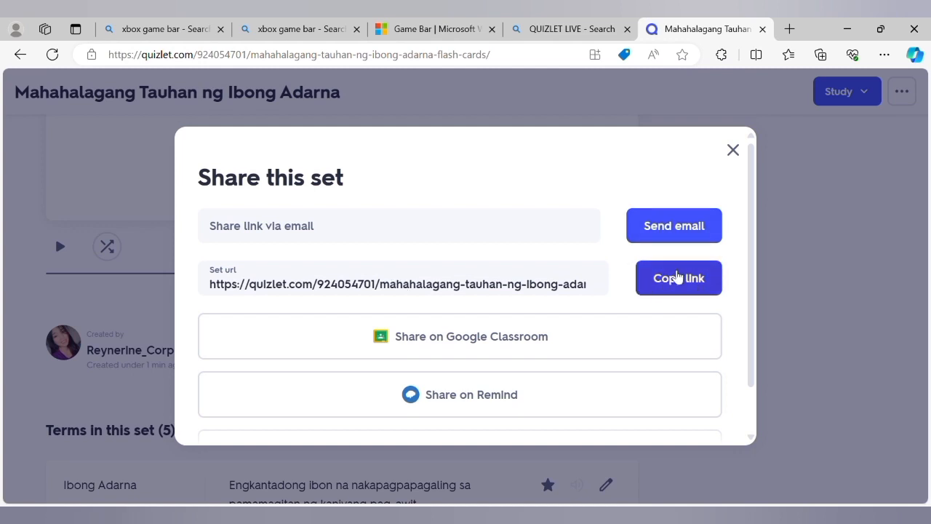
pyautogui.click(675, 283)
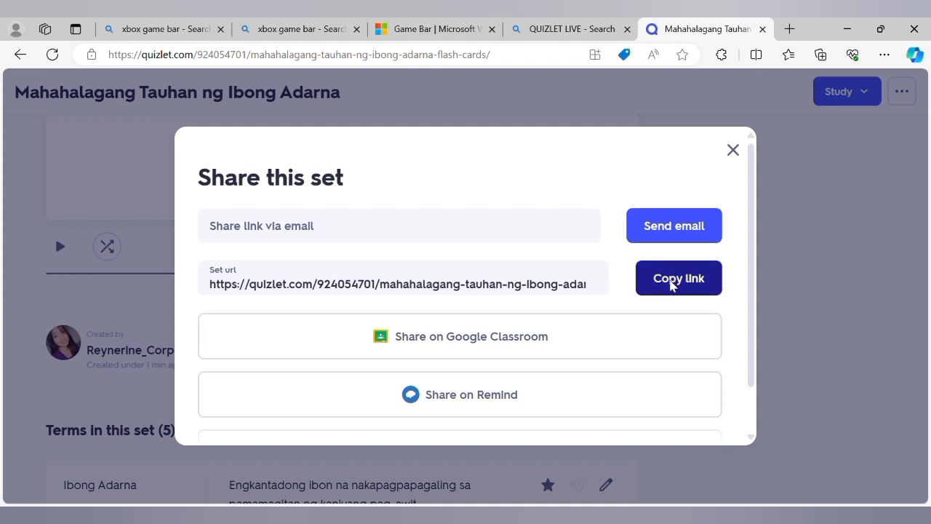